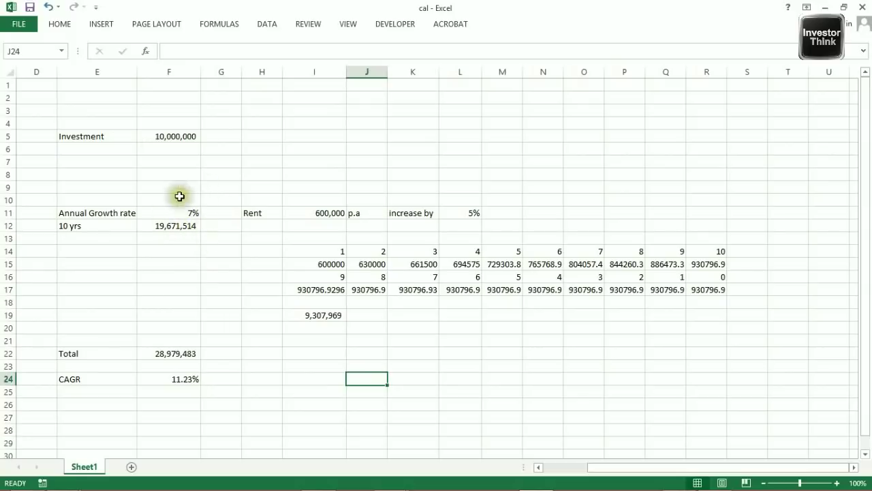
Switch to the land valuation press release in Adobe Reader and highlight "First Half of 2020" in its title
key("alt+Tab")
scroll(535, 299, "down", 2)
left_click_drag(399, 300, 602, 301)
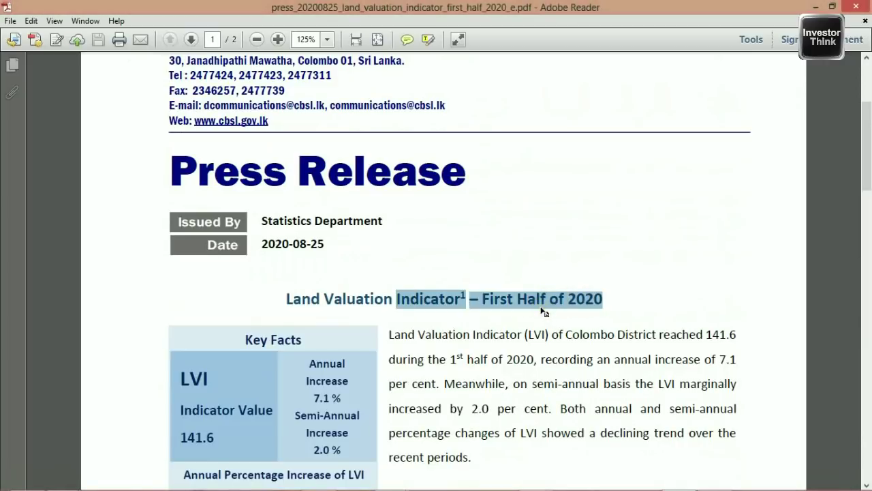
left_click(602, 297)
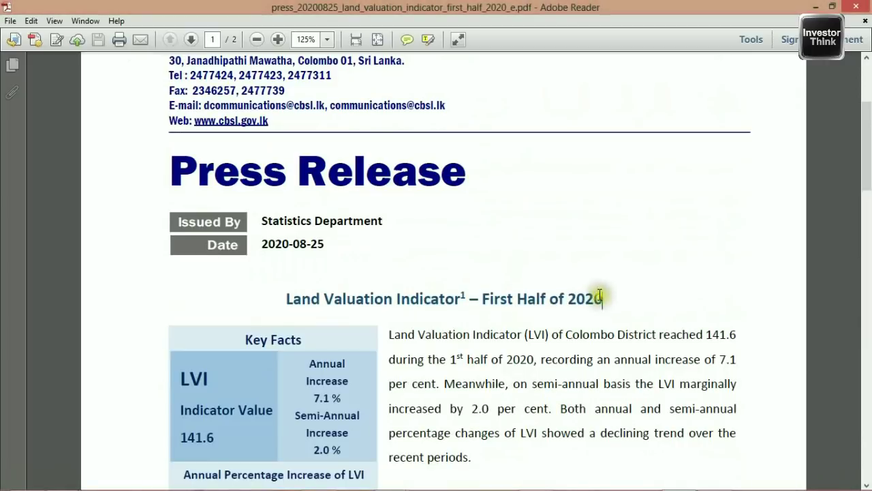
left_click(483, 300, "shift")
left_click_drag(566, 304, 580, 311)
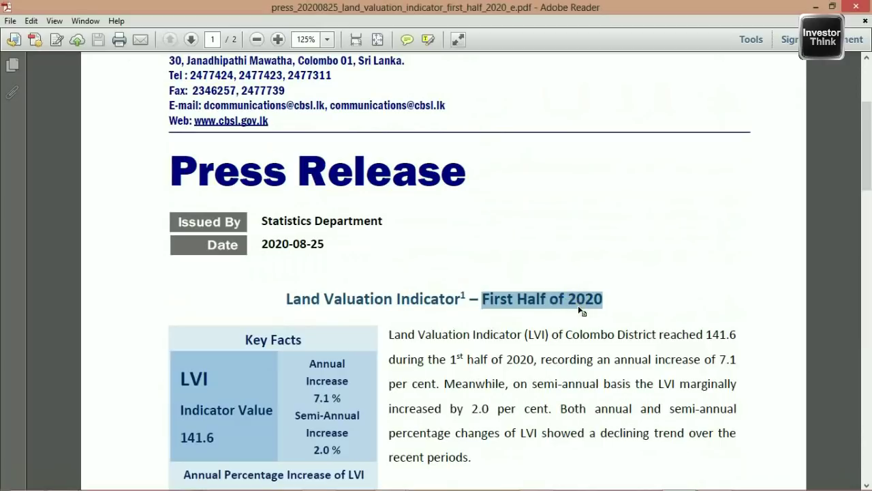
Highlight the annual increase in Key Facts and the 2020 H1 annual change for Residential LVI in the growth rates table
scroll(580, 311, "down", 1)
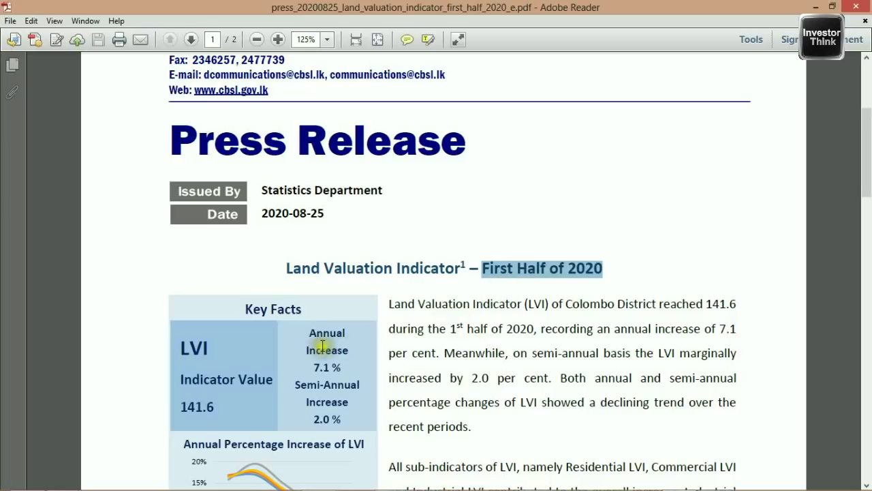
left_click_drag(309, 332, 349, 367)
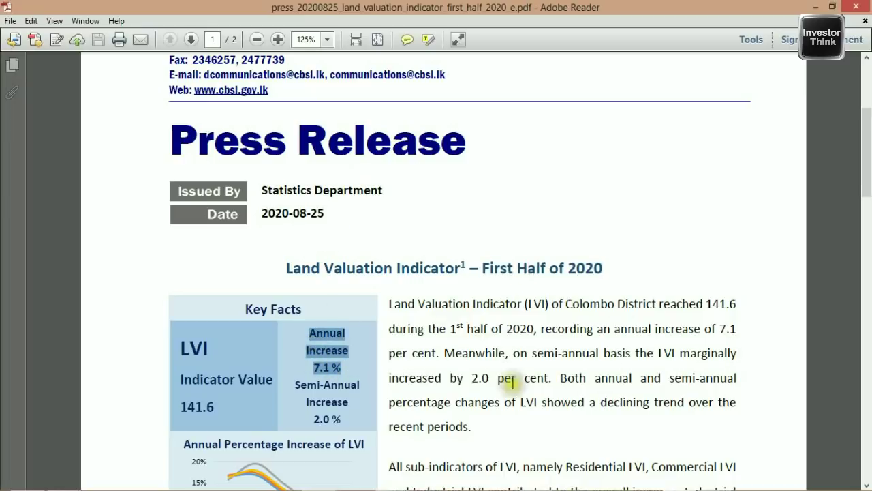
scroll(536, 370, "down", 15)
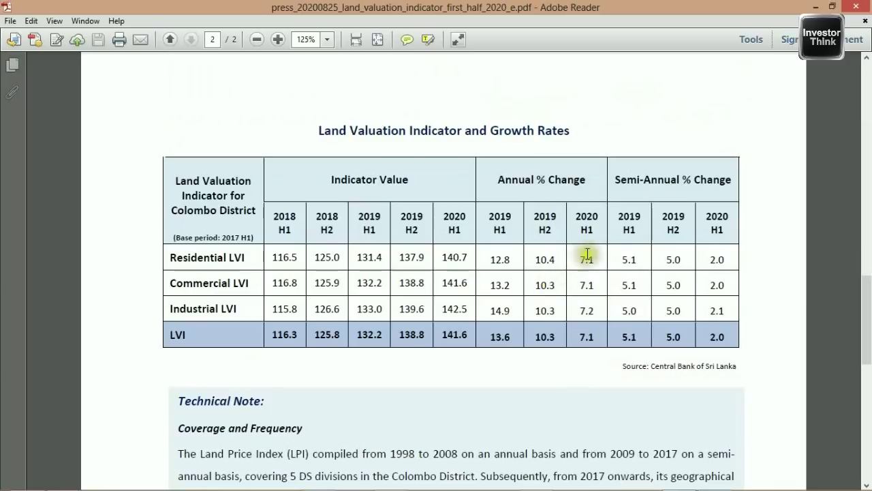
left_click_drag(578, 260, 602, 260)
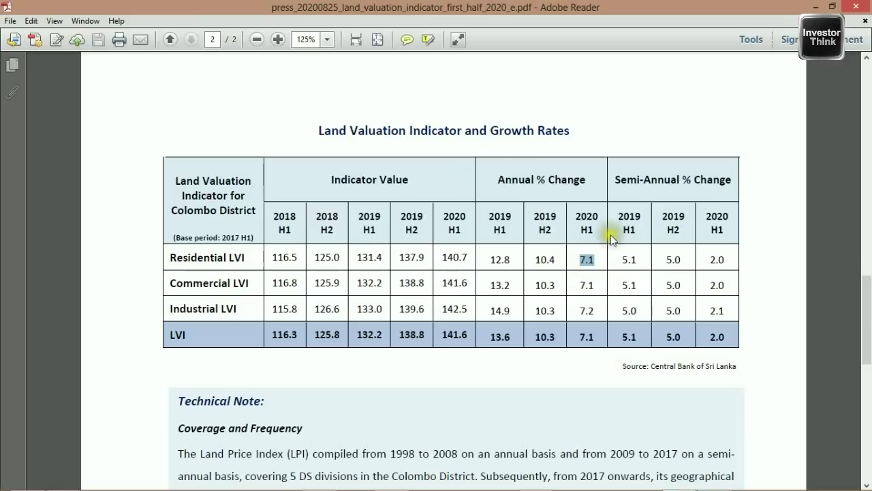
Return to the cal workbook in Excel and examine the 10-year investment value in F12 and the rent total in I19
left_click(810, 6)
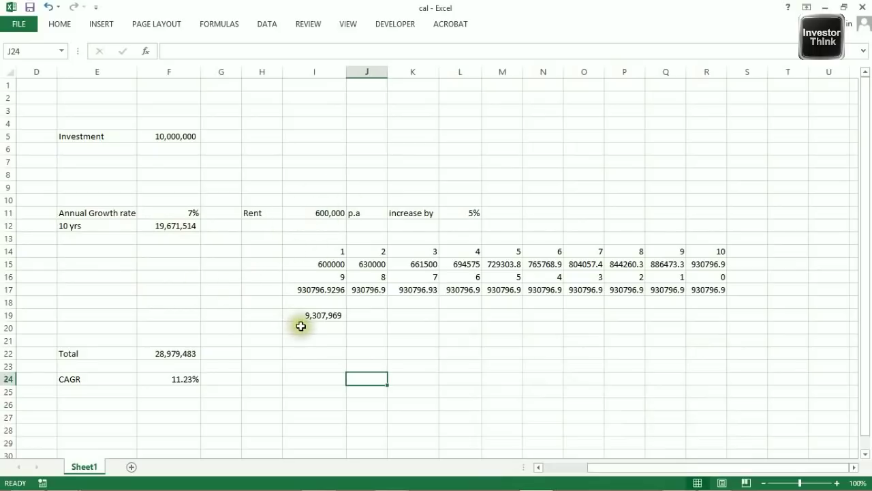
left_click(176, 226)
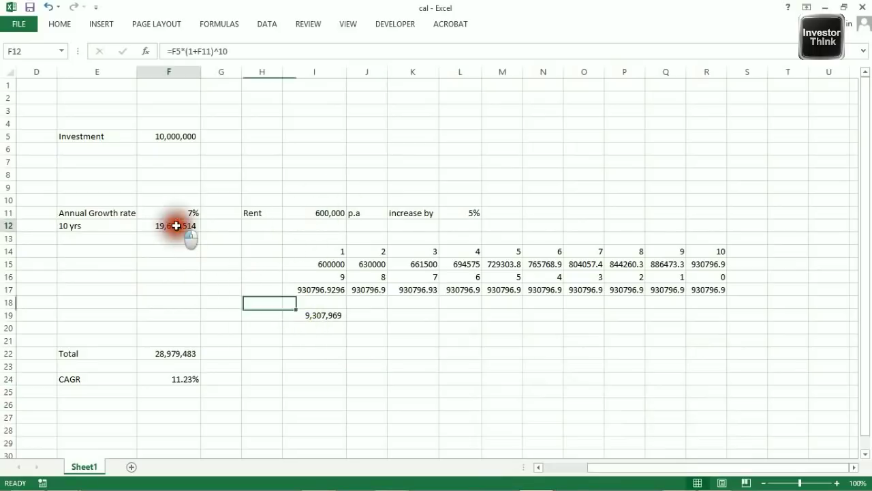
left_click(314, 315)
left_click(164, 226)
left_click(318, 315)
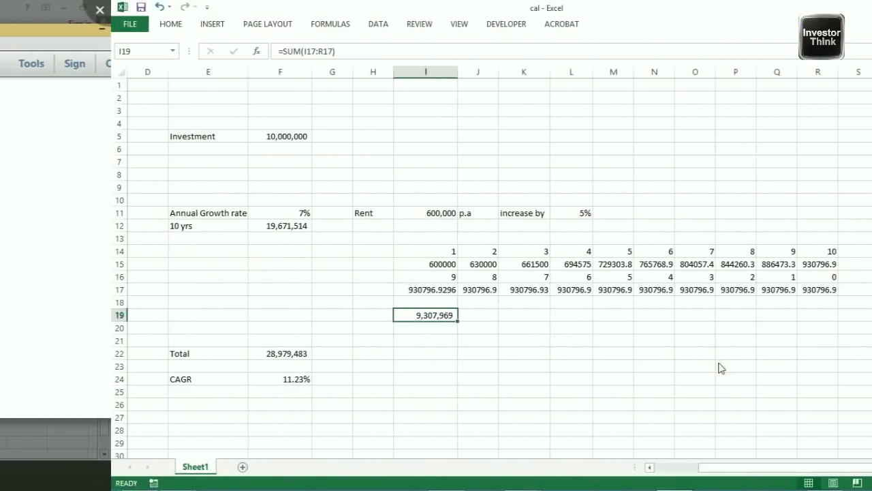
Enter 200000 in cell K31 and 112000 in cell K33, below the CAGR calculation
left_click(600, 377)
scroll(603, 388, "down", 6)
left_click(406, 240)
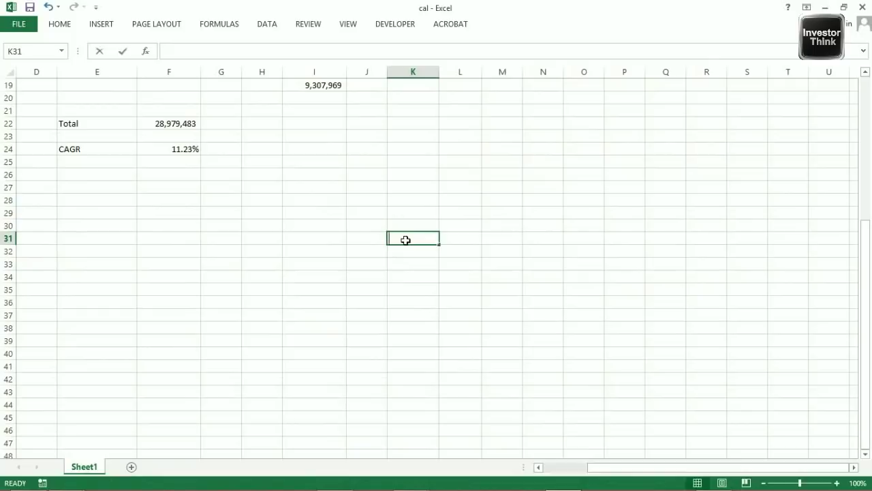
type("200000")
key("Return")
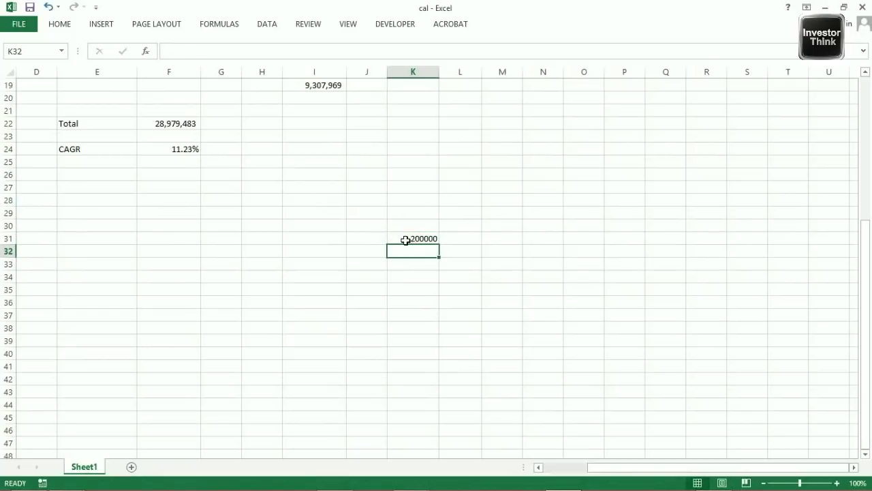
left_click(428, 267)
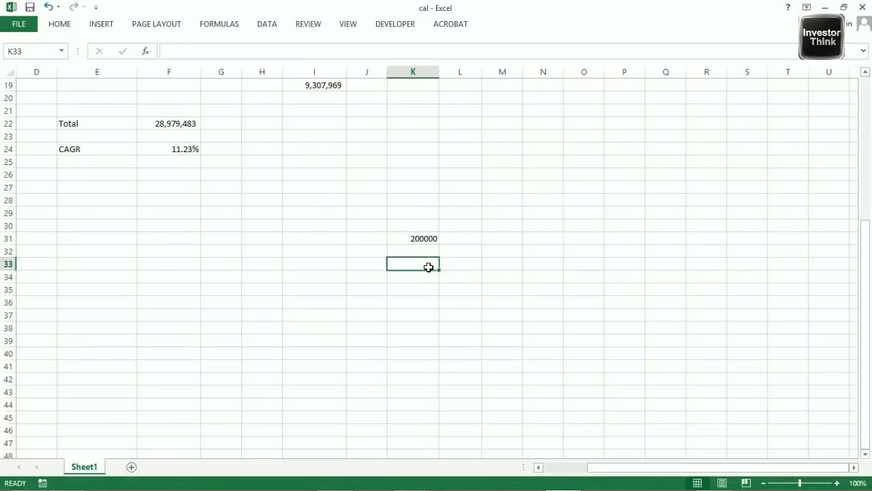
type("11200")
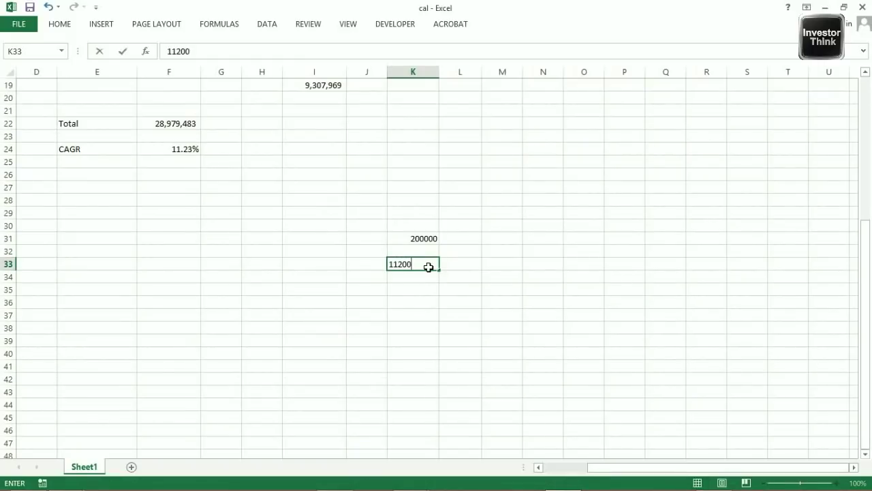
key("Return")
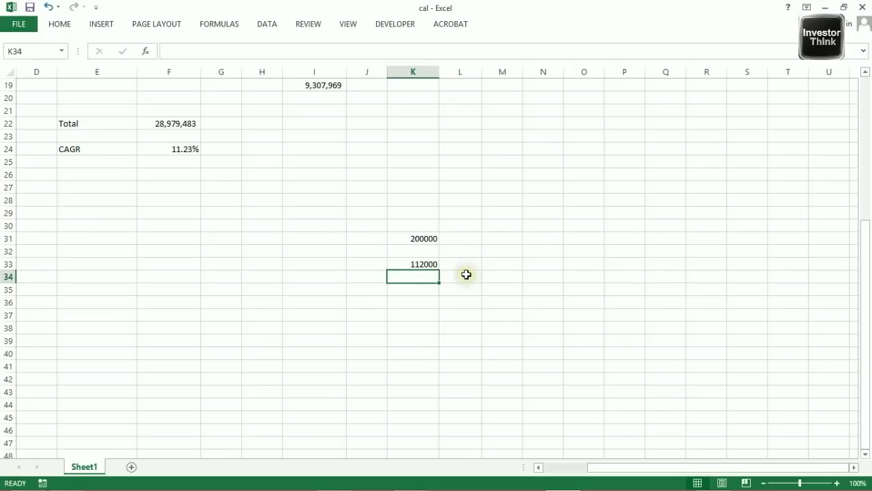
Divide the K33 amount by 1.5 in cell M33 with the formula =K33/1.5
left_click(507, 265)
type("=")
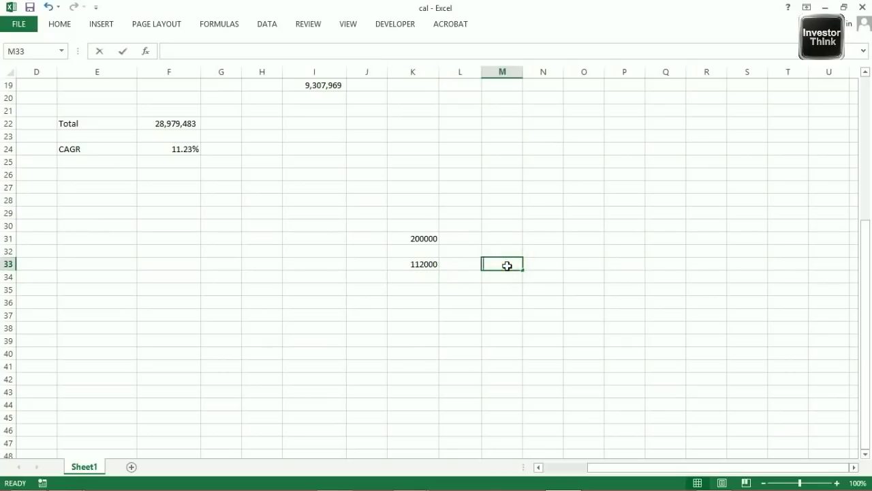
left_click(419, 265)
type("/1.5")
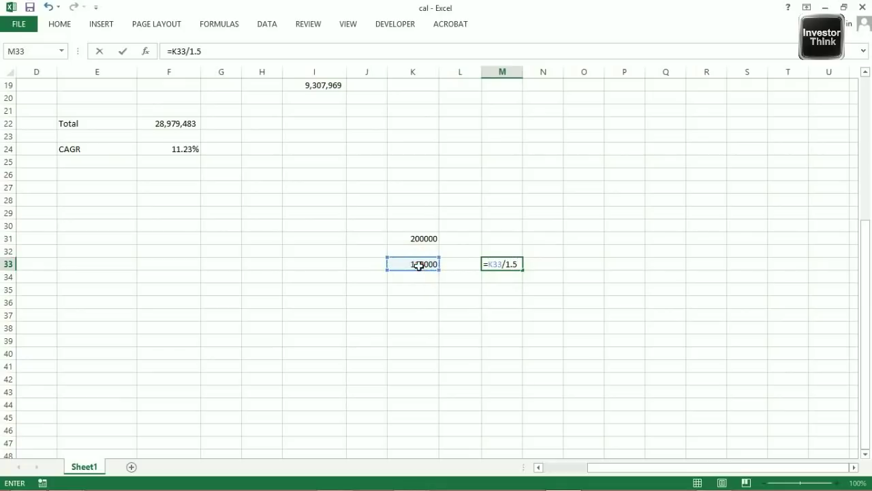
key("Return")
left_click(494, 267)
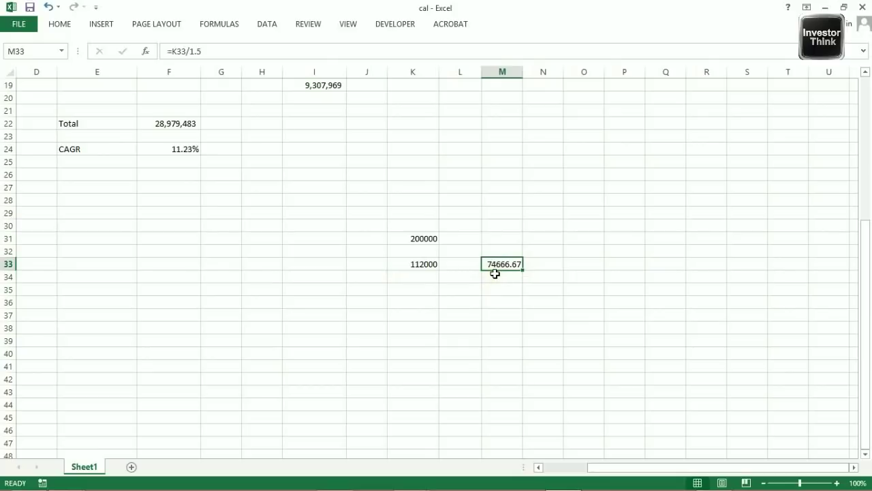
Calculate the ratio of M33 to K31 in cell M35 with the formula =M33/K31
left_click(496, 293)
key("F2")
type("=")
left_click(509, 262)
type("/")
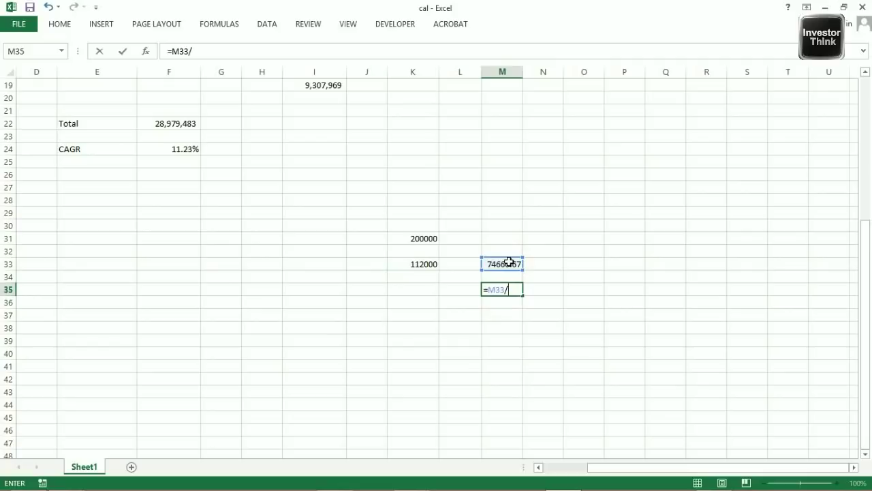
left_click(418, 237)
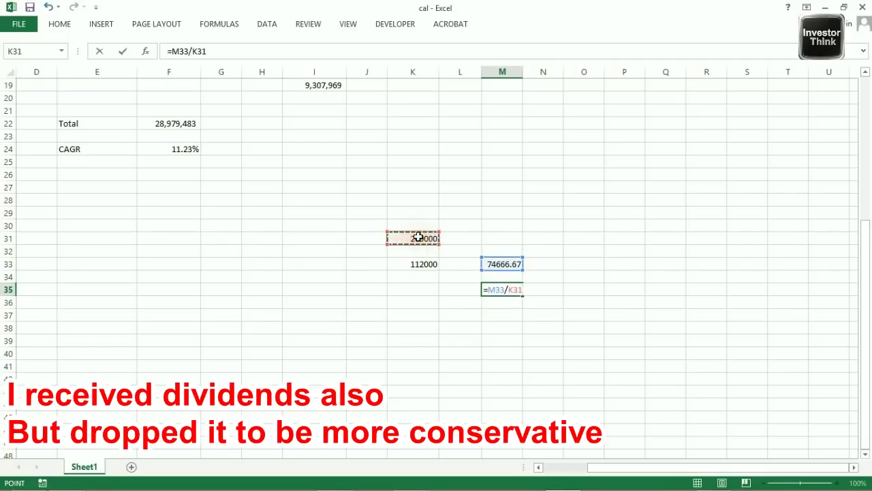
key("Return")
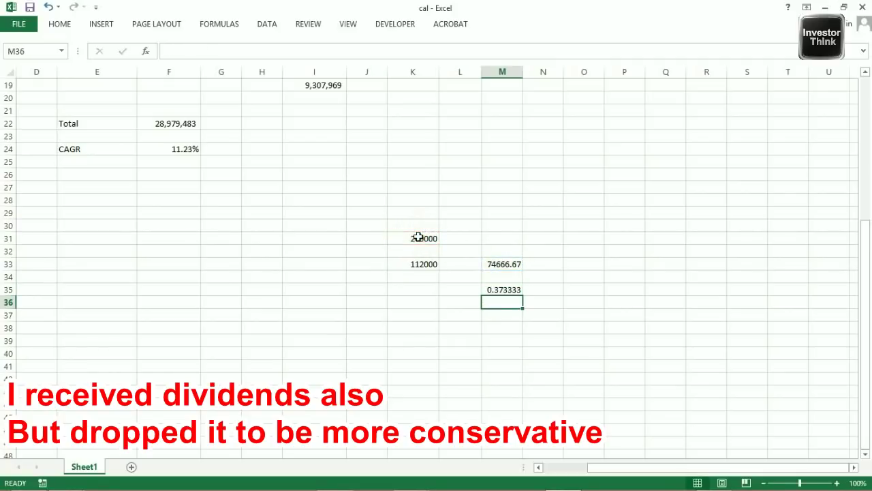
left_click(490, 296)
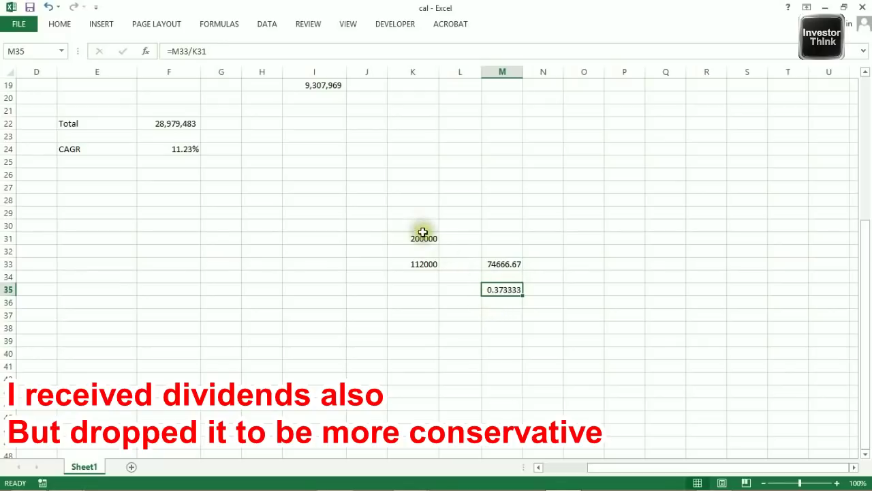